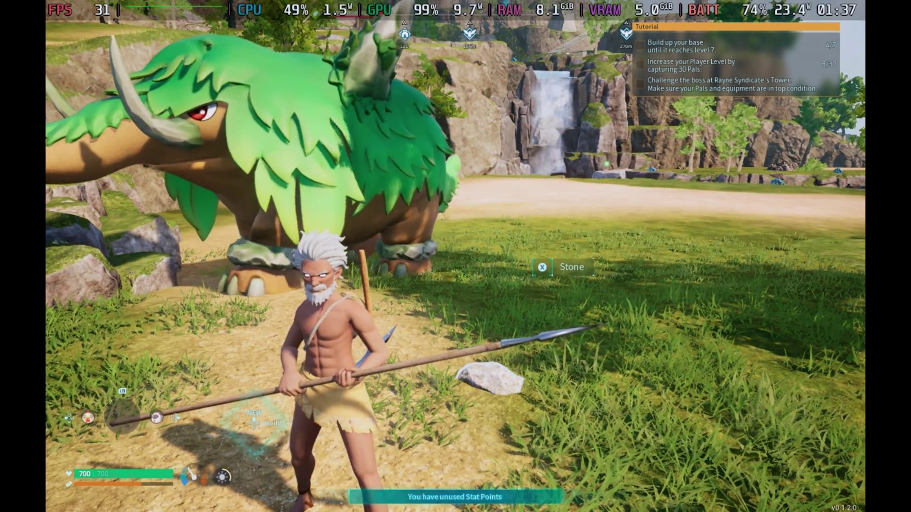
Step: Run across the grass, then fly the Nitewing up the river past the bridge toward the cliffs and sea
{"action": "key", "text": "a"}
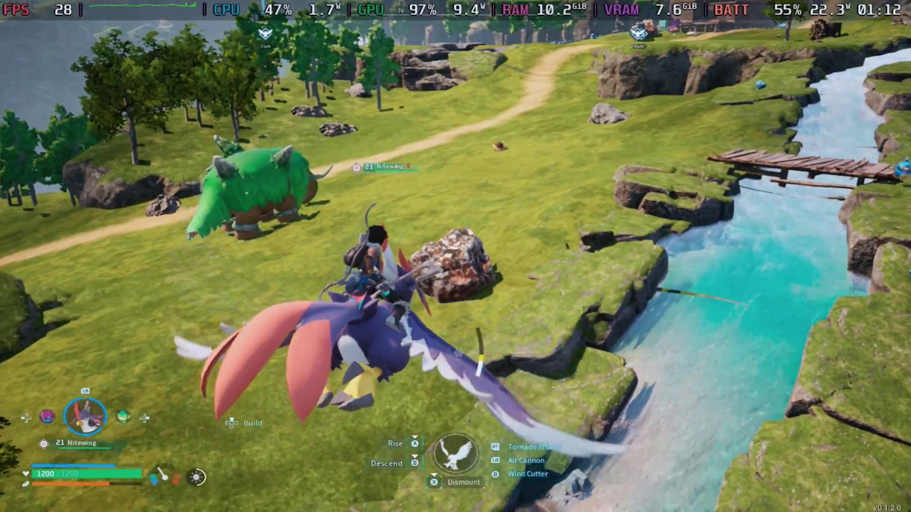
{"action": "key", "text": "w"}
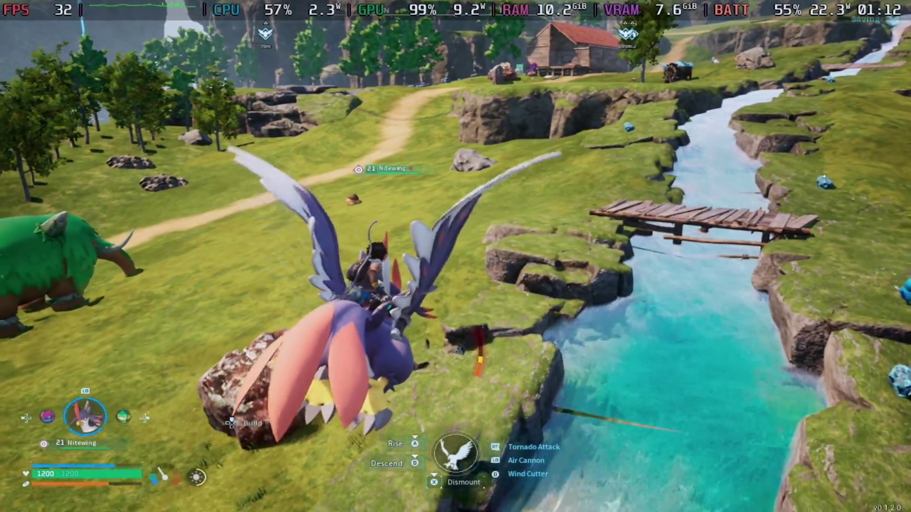
{"action": "key", "text": "w"}
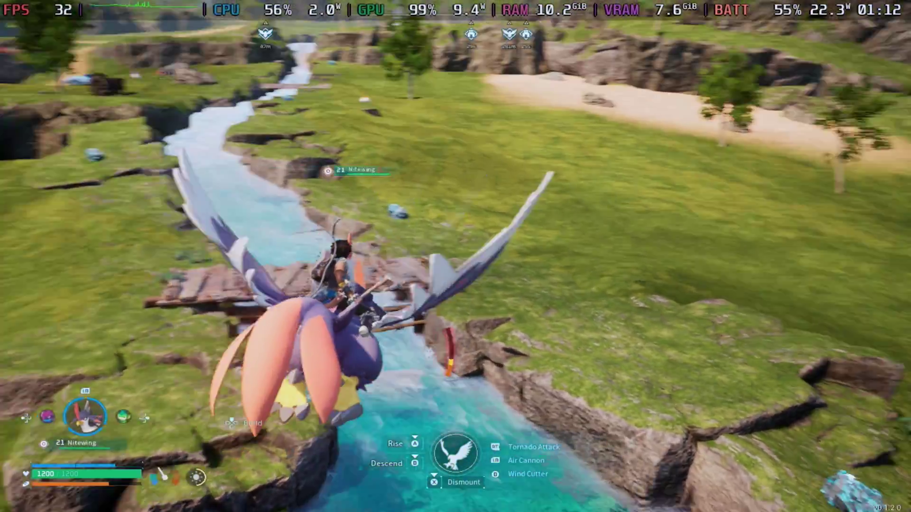
{"action": "key", "text": "w"}
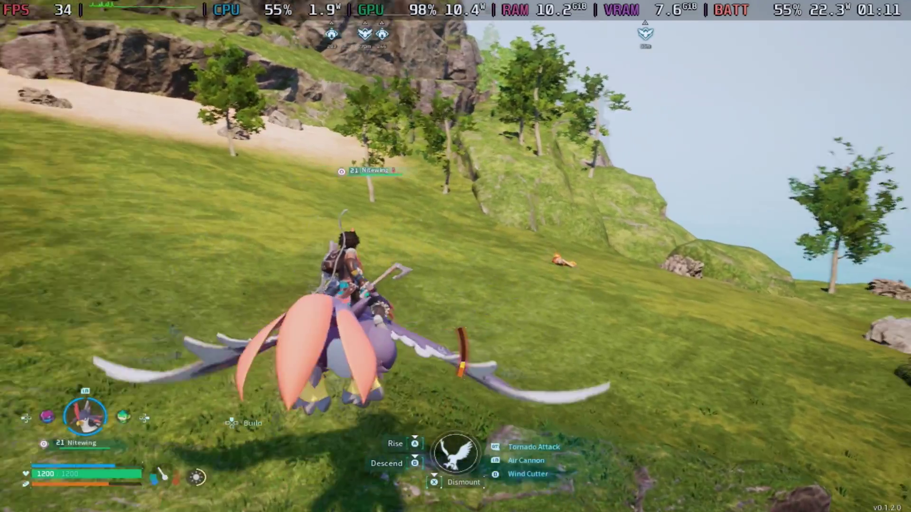
{"action": "key", "text": "w"}
{"action": "key", "text": "w"}
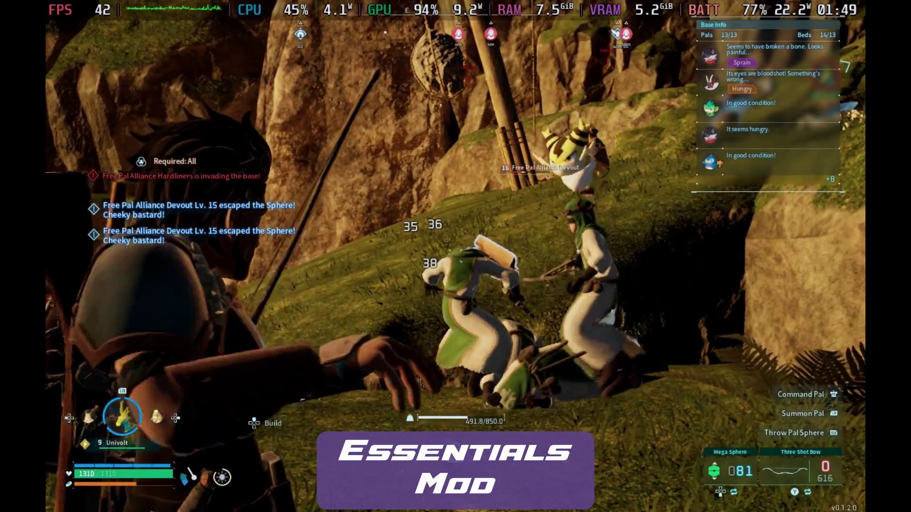
Step: Throw three Mega Spheres at the Devouts, then leave Palworld and launch Google Chrome
{"action": "key", "text": "q"}
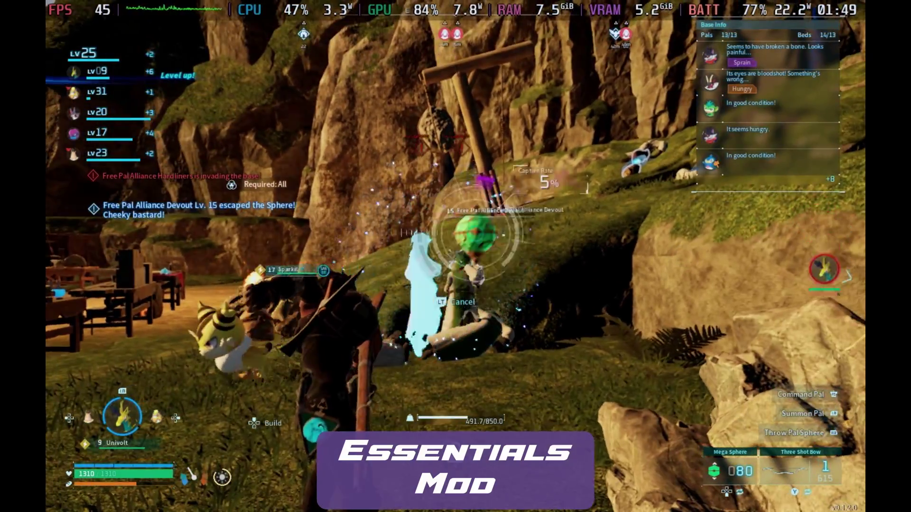
{"action": "key", "text": "q"}
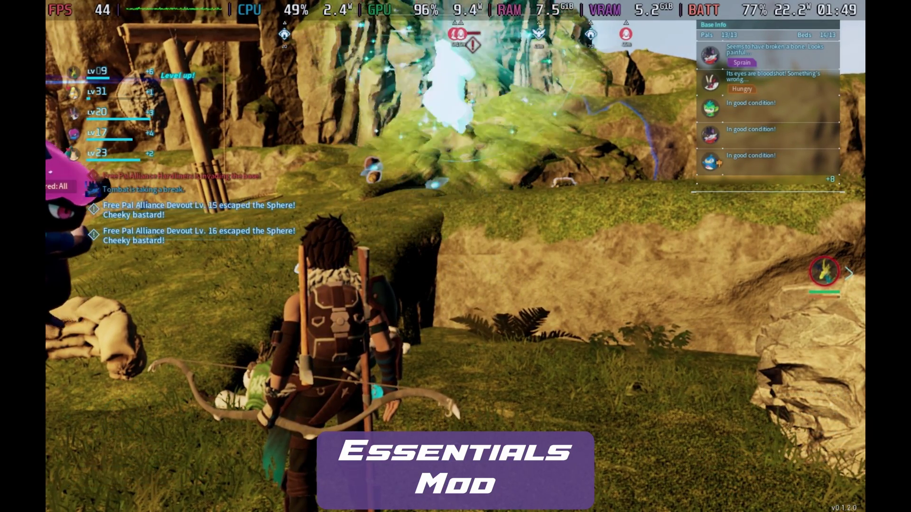
{"action": "key", "text": "q"}
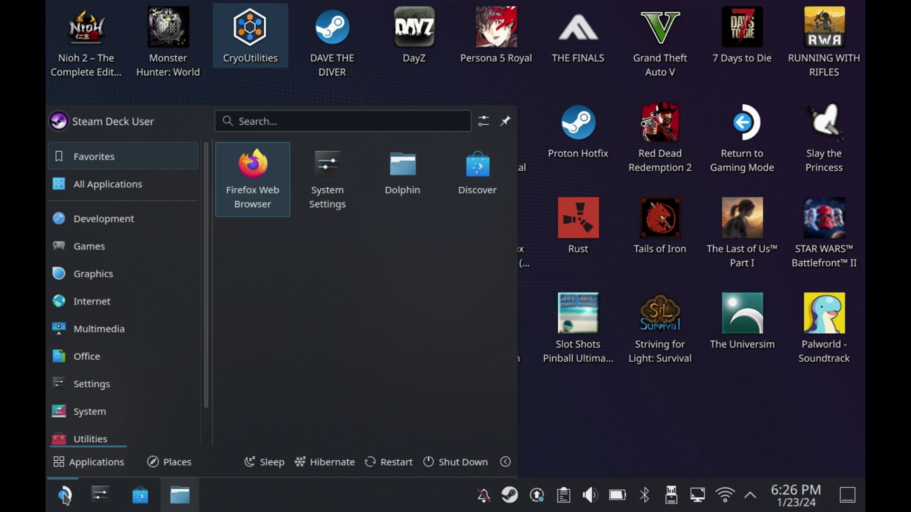
{"action": "mouse_move", "coordinate": [120, 309]}
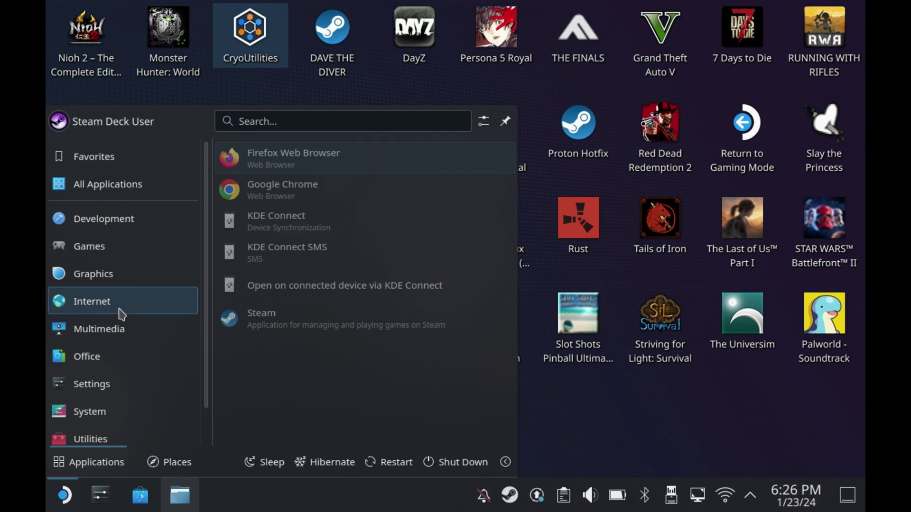
{"action": "left_click", "coordinate": [336, 200]}
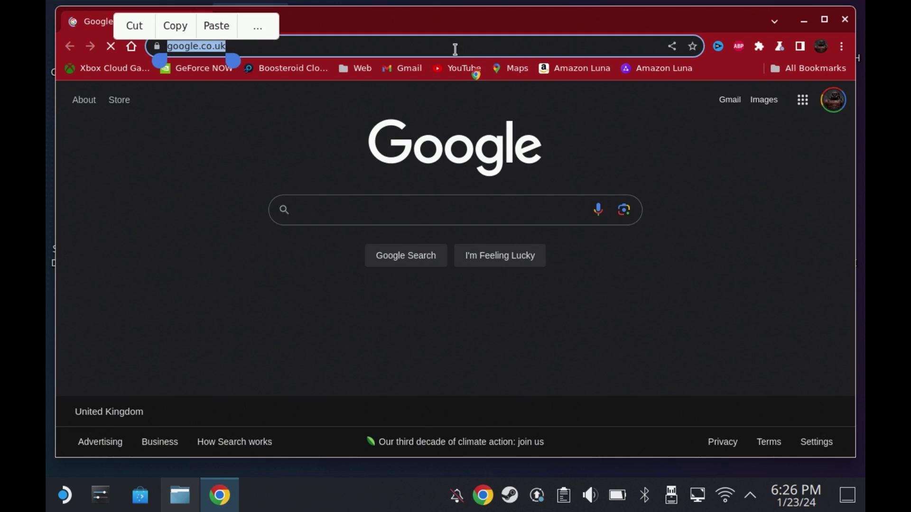
Step: Enter the search 'nexus' in Chrome's address bar
{"action": "type", "text": "nexusmods.com/palworld/mods/27"}
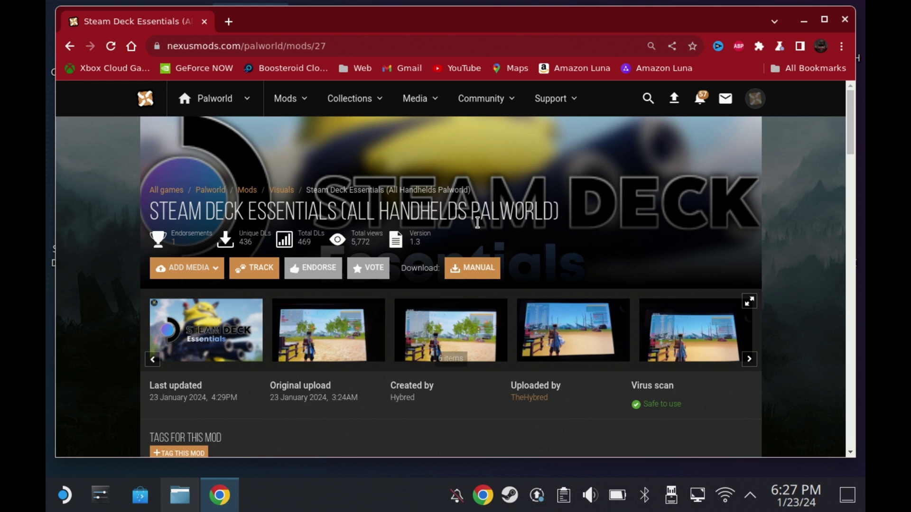
Step: Download the mod's main file with the free slow download and save the SDEssentials zip to Downloads
{"action": "scroll", "coordinate": [830, 297], "scroll_direction": "down", "scroll_amount": 5}
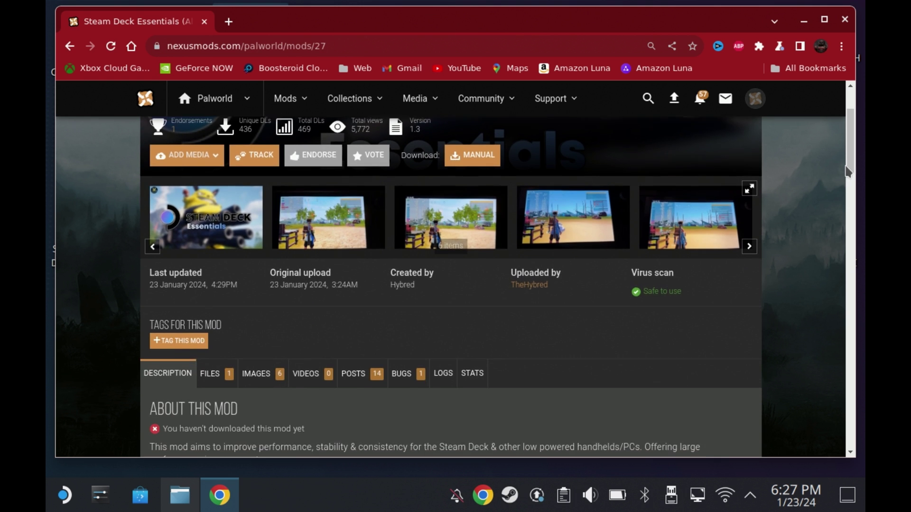
{"action": "scroll", "coordinate": [813, 222], "scroll_direction": "down", "scroll_amount": 1}
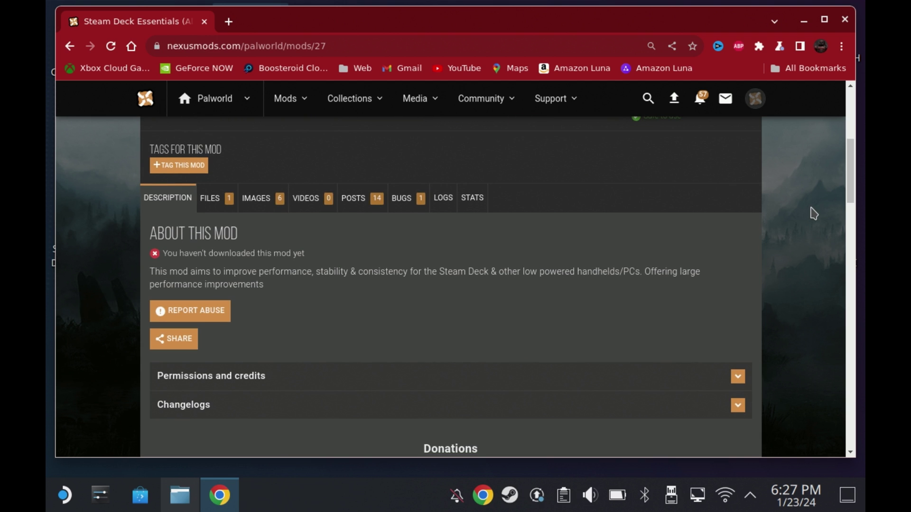
{"action": "left_click", "coordinate": [210, 199]}
{"action": "left_click", "coordinate": [280, 395]}
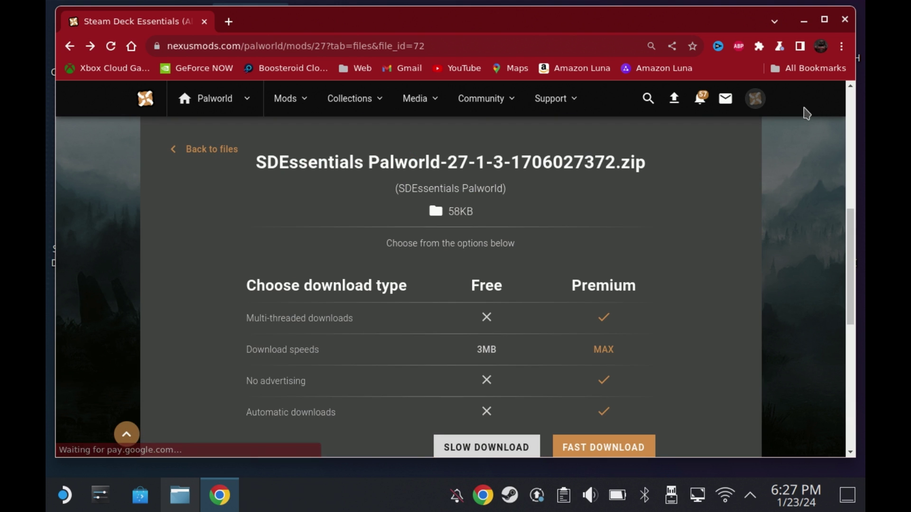
{"action": "left_click", "coordinate": [510, 451]}
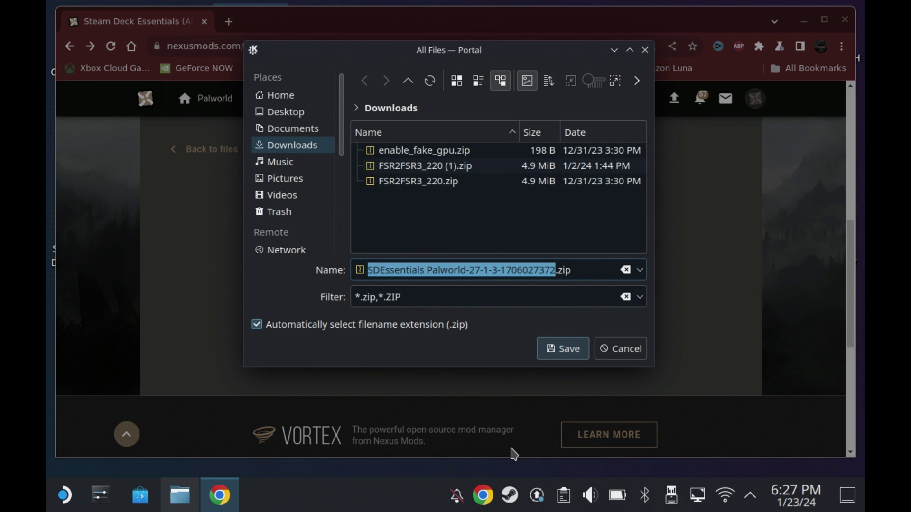
{"action": "left_click", "coordinate": [563, 348]}
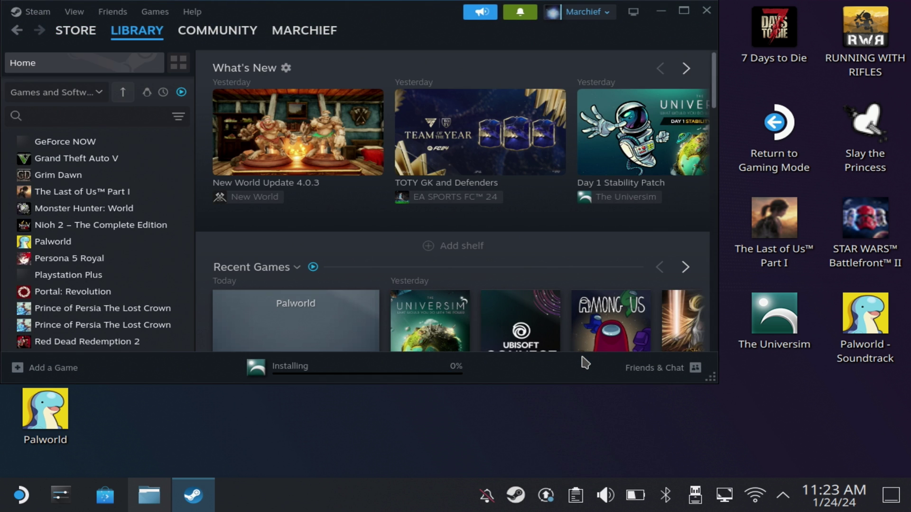
Step: Open Palworld's steamapps/common/Palworld install folder from its Library page's Manage menu
{"action": "left_click", "coordinate": [52, 242]}
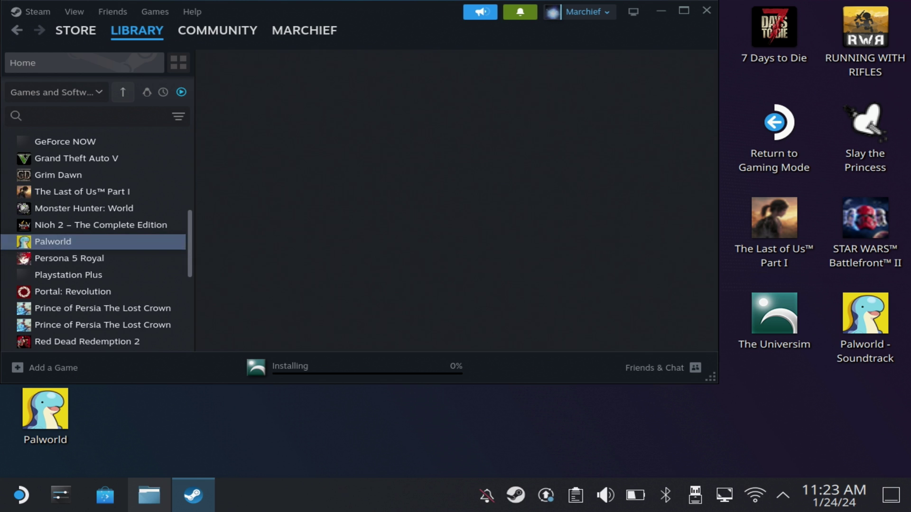
{"action": "left_click", "coordinate": [595, 224]}
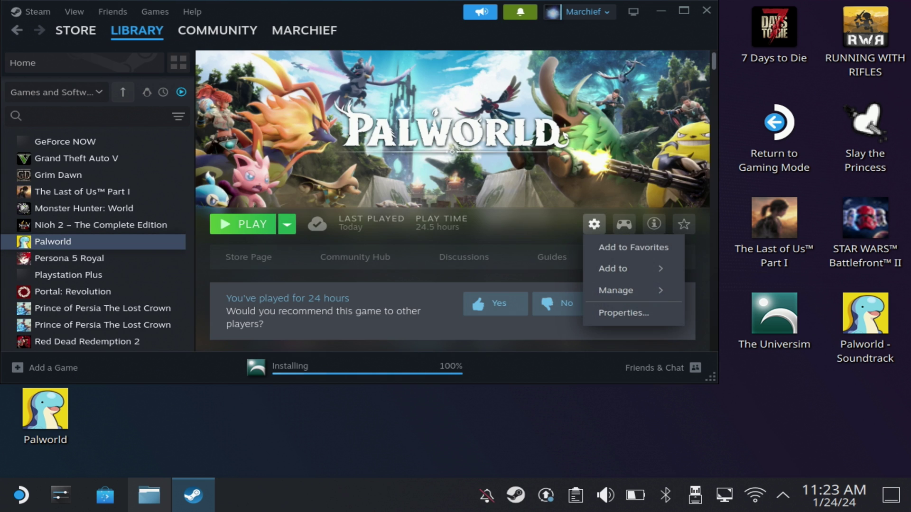
{"action": "mouse_move", "coordinate": [616, 291]}
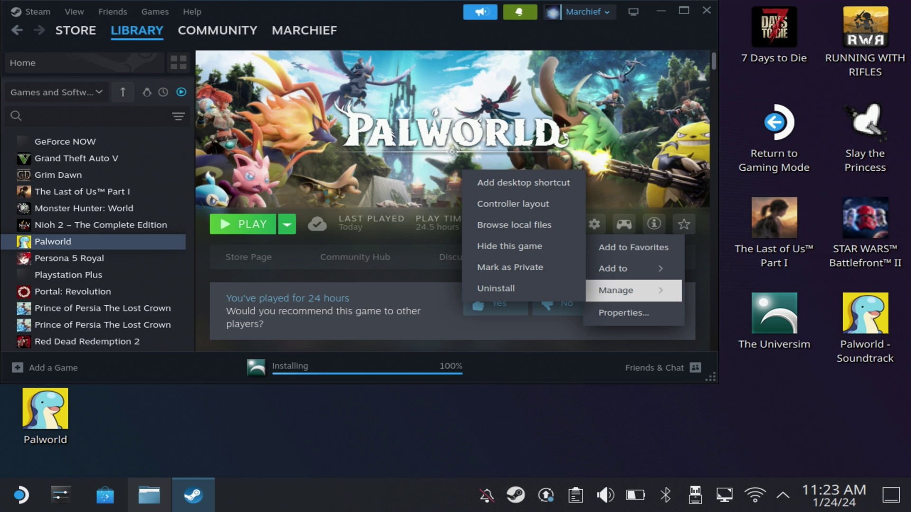
{"action": "left_click", "coordinate": [514, 225]}
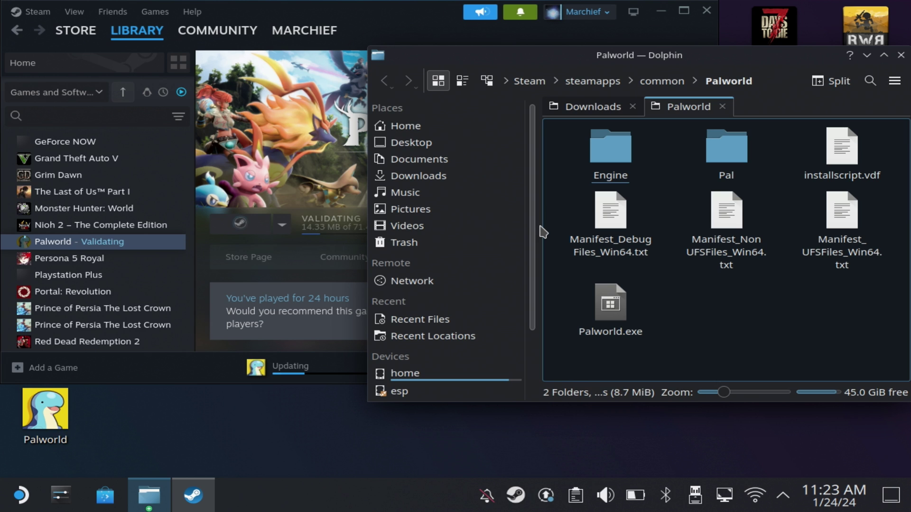
Step: Navigate into Pal/Content/Paks in the install folder and scroll down the Downloads listing
{"action": "double_click", "coordinate": [728, 151]}
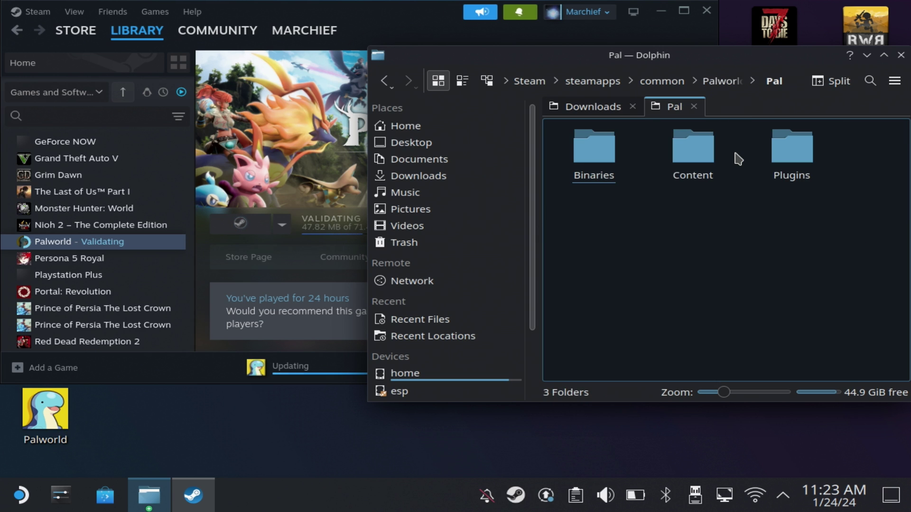
{"action": "double_click", "coordinate": [703, 150]}
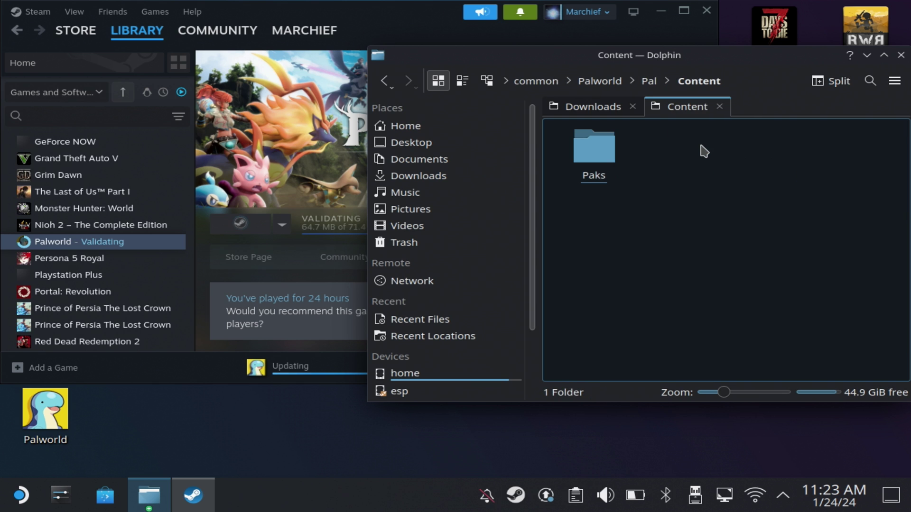
{"action": "left_click", "coordinate": [594, 149]}
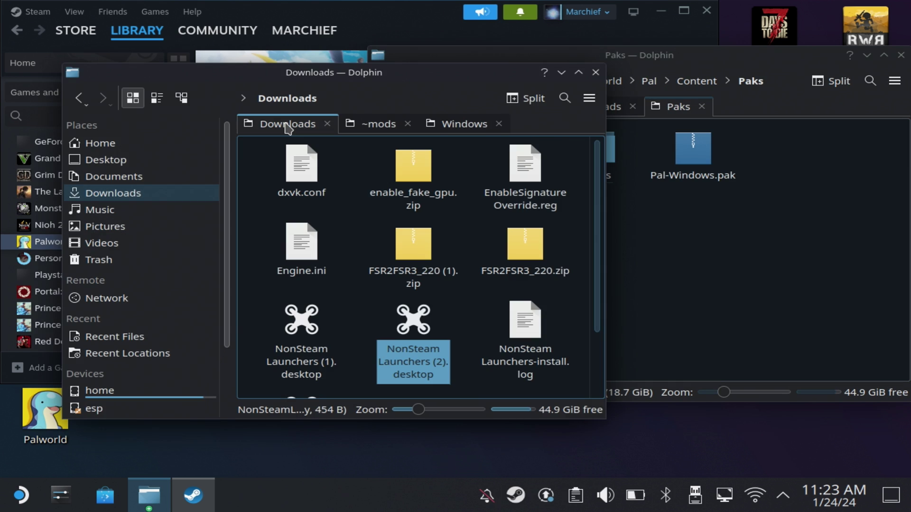
{"action": "scroll", "coordinate": [592, 370], "scroll_direction": "down", "scroll_amount": 3}
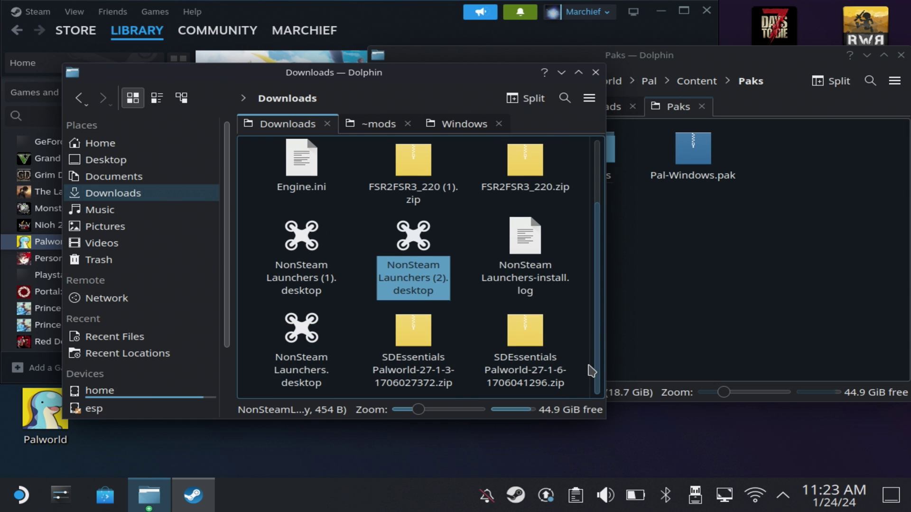
Step: Extract the newer SDEssentials zip's ~mods folder into Paks, replacing the existing SDEssentials_P.pak
{"action": "double_click", "coordinate": [529, 365]}
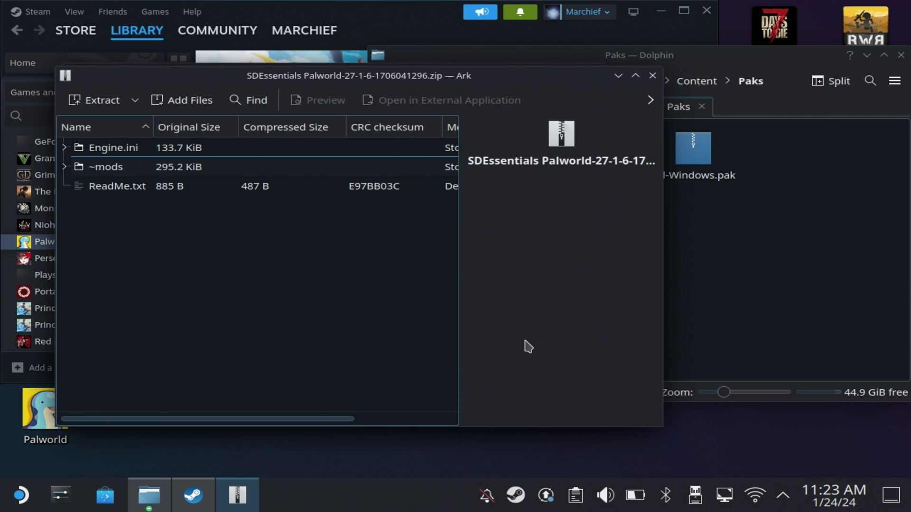
{"action": "left_click_drag", "start_coordinate": [106, 167], "coordinate": [730, 306]}
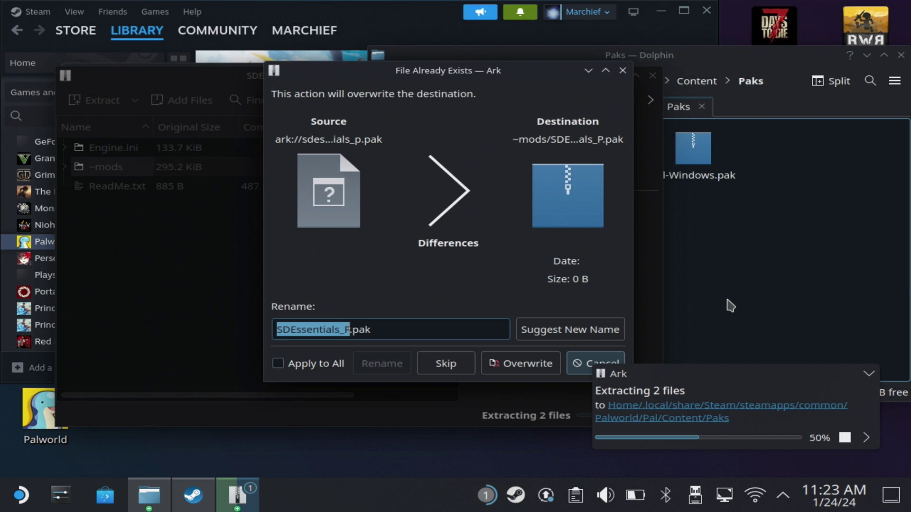
{"action": "left_click", "coordinate": [521, 365]}
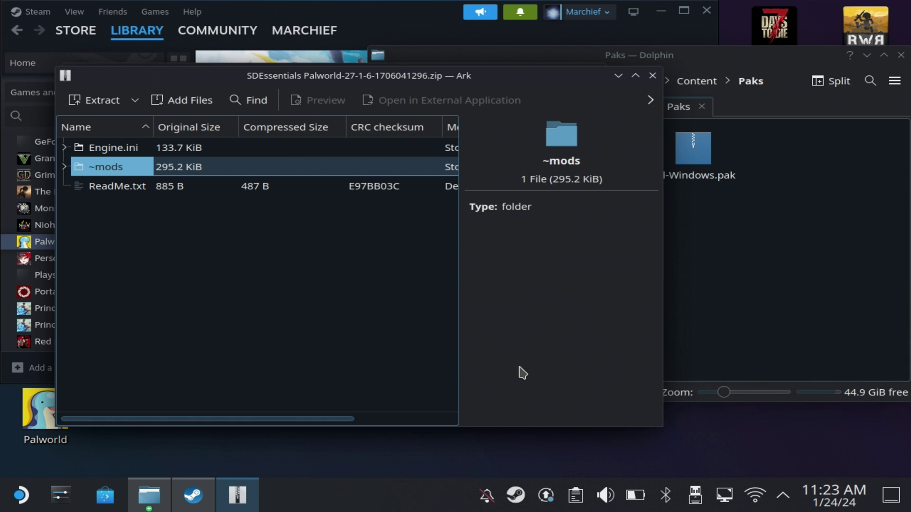
Step: Check the extracted pak inside ~mods, close the mod archive, and return to Downloads
{"action": "left_click", "coordinate": [787, 275]}
{"action": "double_click", "coordinate": [593, 147]}
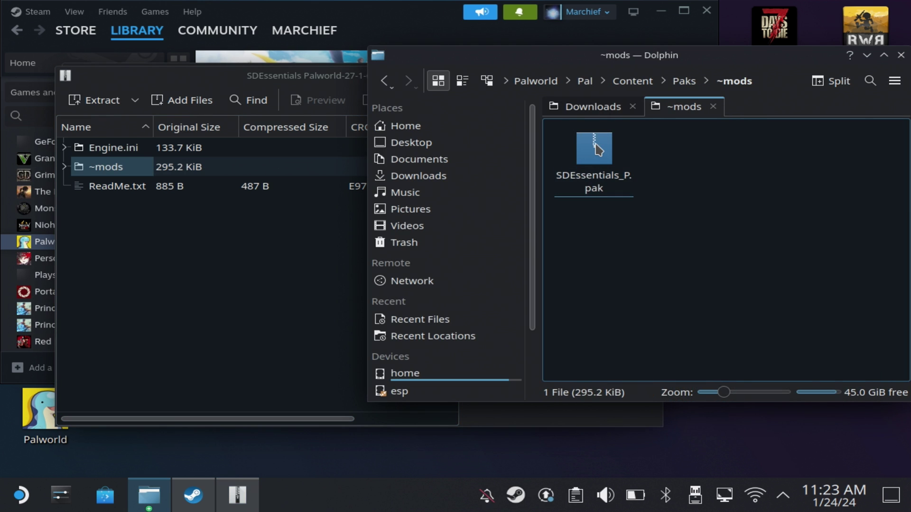
{"action": "left_click", "coordinate": [233, 315]}
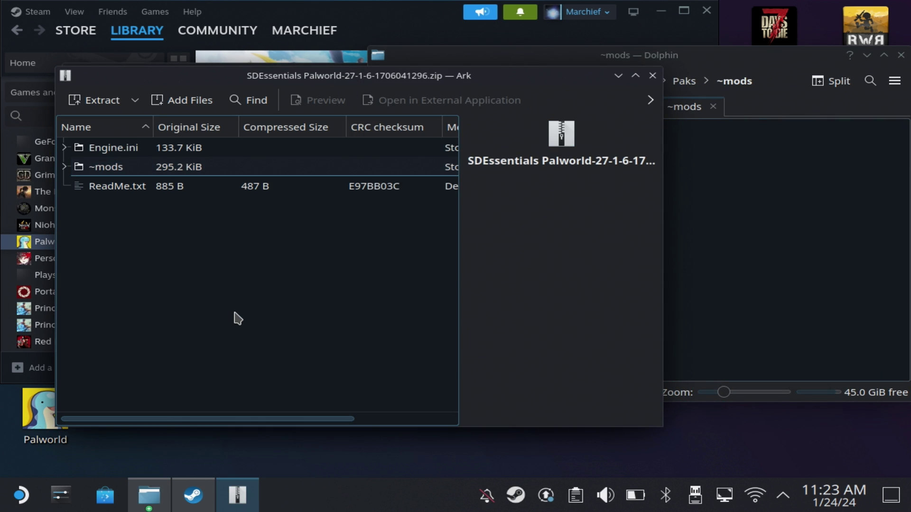
{"action": "left_click", "coordinate": [652, 75]}
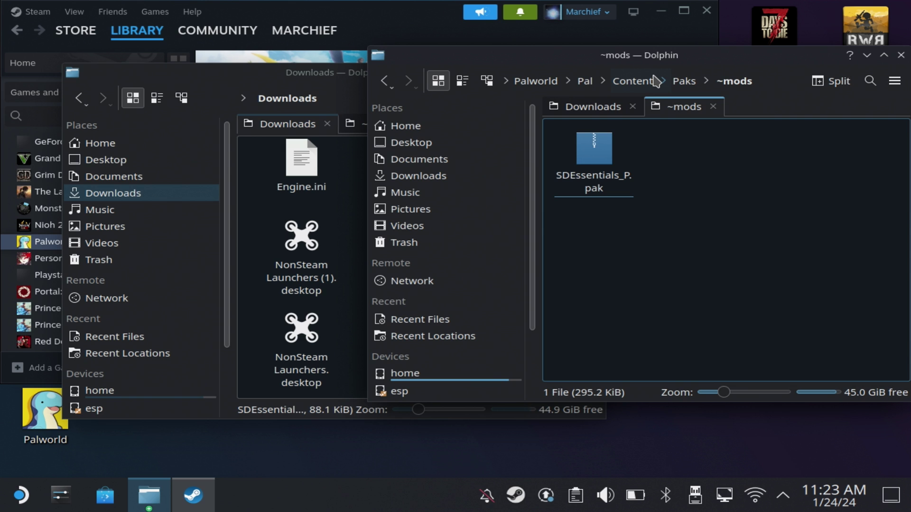
{"action": "left_click", "coordinate": [148, 496]}
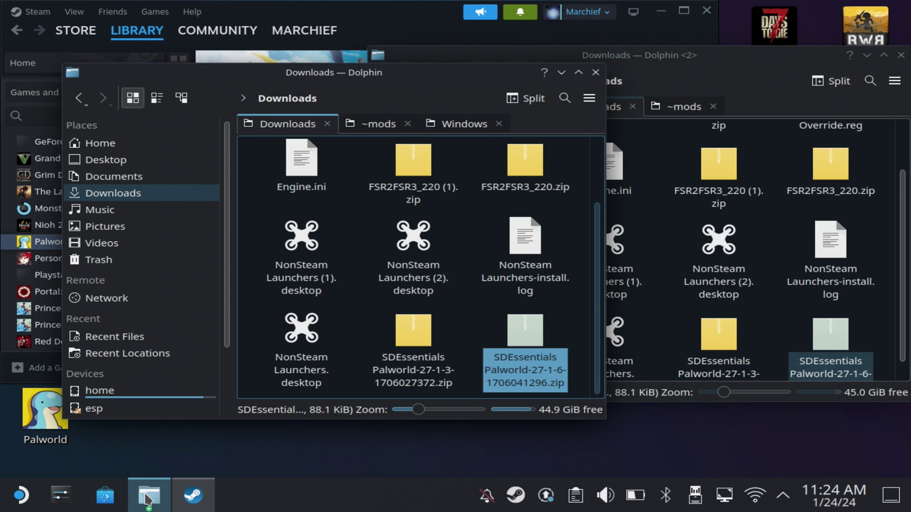
Step: Open ReadMe.txt from the downloaded SDEssentials Palworld zip
{"action": "double_click", "coordinate": [522, 359]}
{"action": "left_click", "coordinate": [120, 189]}
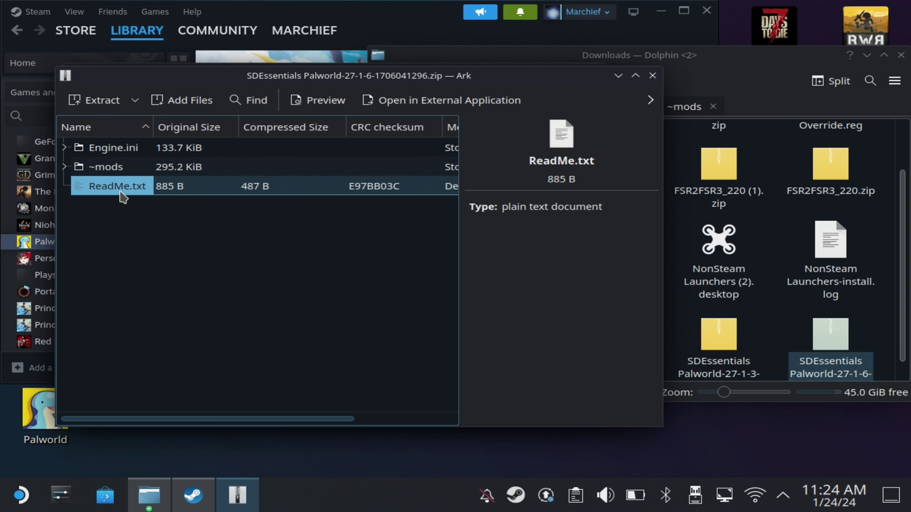
{"action": "double_click", "coordinate": [125, 190]}
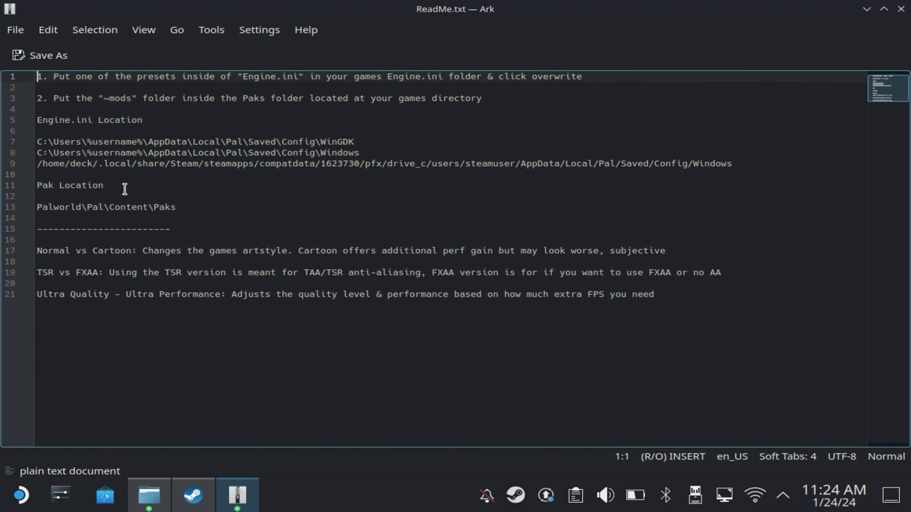
Step: Copy the ReadMe's Steam Deck Engine.ini config path, then switch to Dolphin
{"action": "left_click", "coordinate": [484, 152]}
{"action": "triple_click", "coordinate": [484, 163]}
{"action": "key", "text": "ctrl+c"}
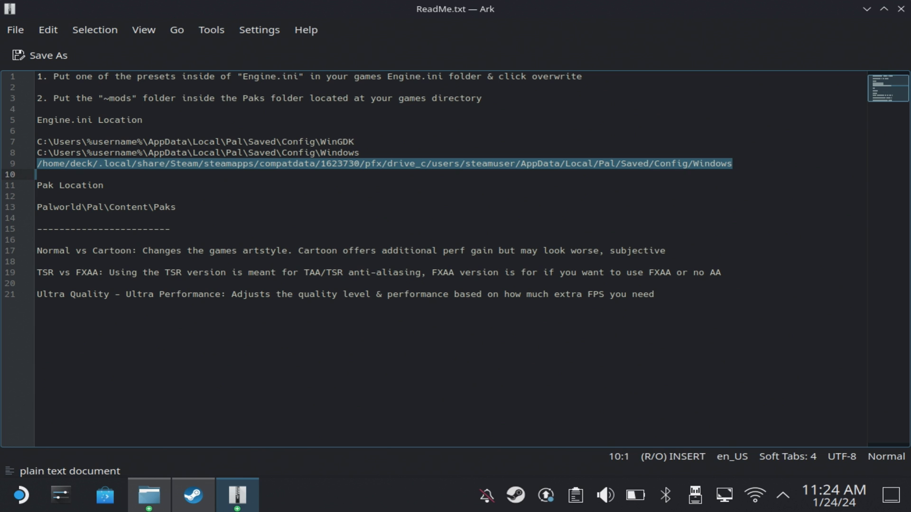
{"action": "left_click", "coordinate": [48, 29]}
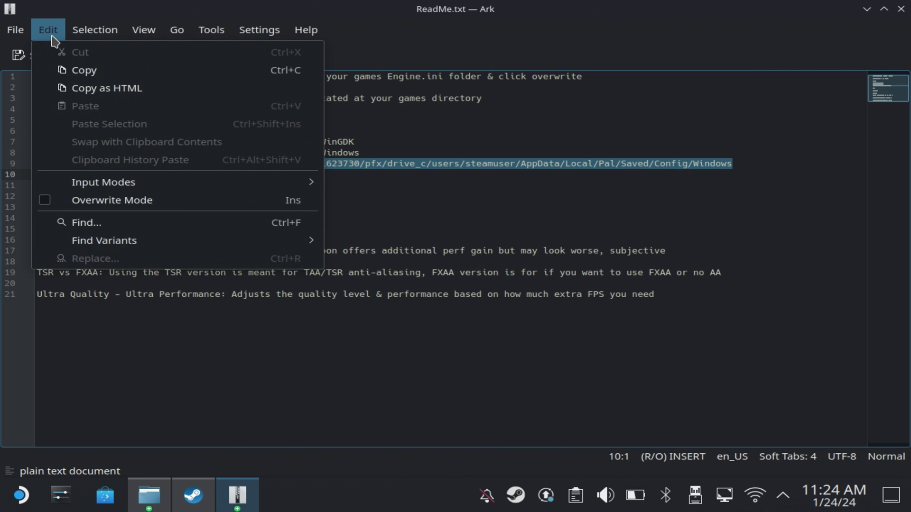
{"action": "left_click", "coordinate": [114, 70]}
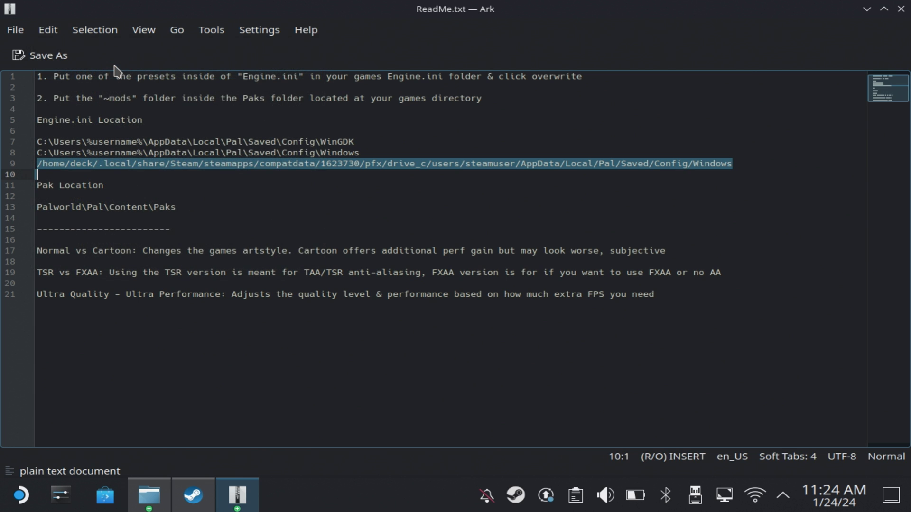
{"action": "key", "text": "alt+Tab"}
Step: Replace Dolphin's location with the pasted path to open Pal/Saved/Config/Windows
{"action": "left_click", "coordinate": [326, 100]}
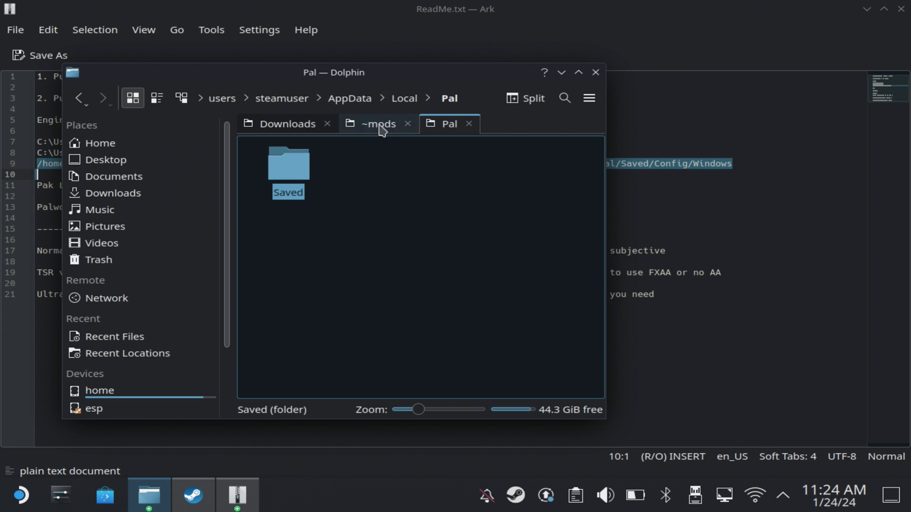
{"action": "left_click", "coordinate": [475, 98]}
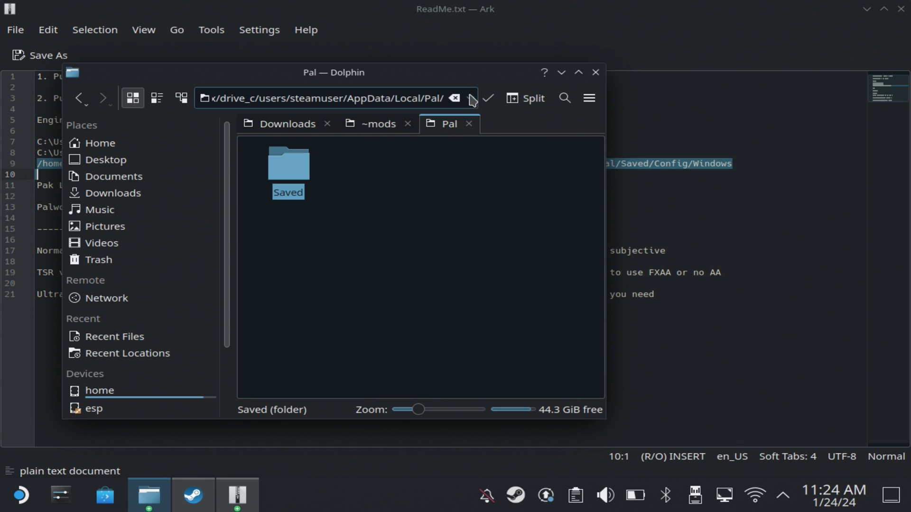
{"action": "left_click", "coordinate": [454, 99]}
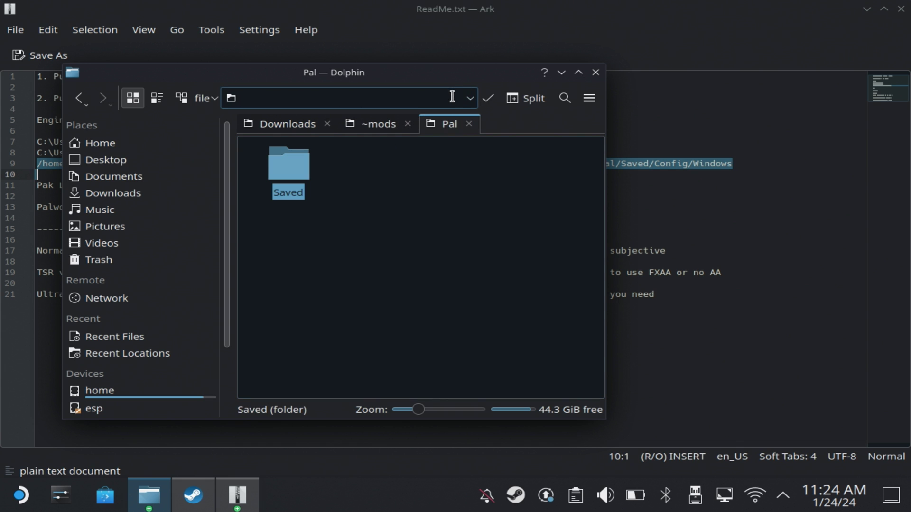
{"action": "right_click", "coordinate": [407, 97]}
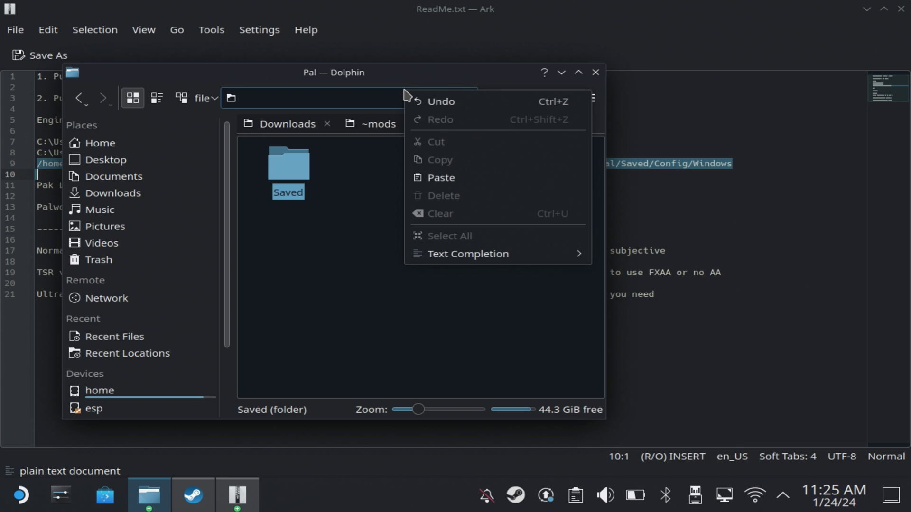
{"action": "left_click", "coordinate": [446, 179]}
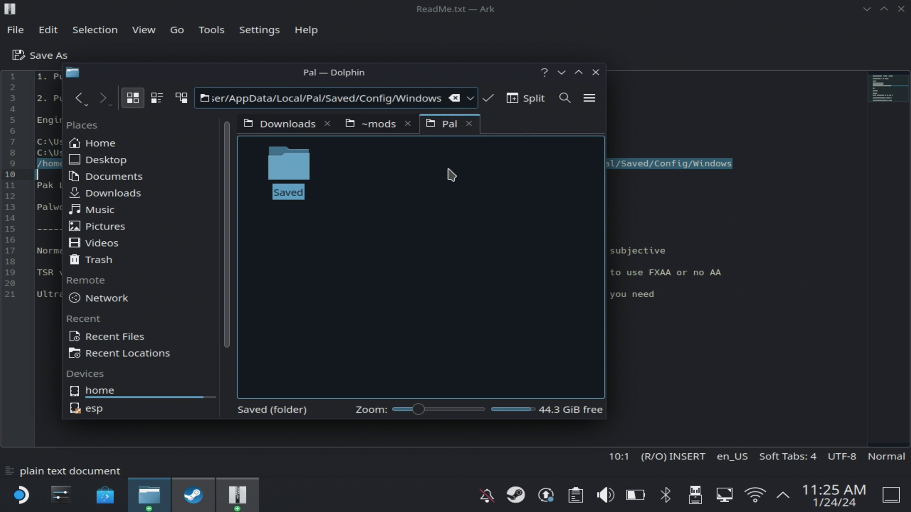
{"action": "left_click", "coordinate": [489, 98]}
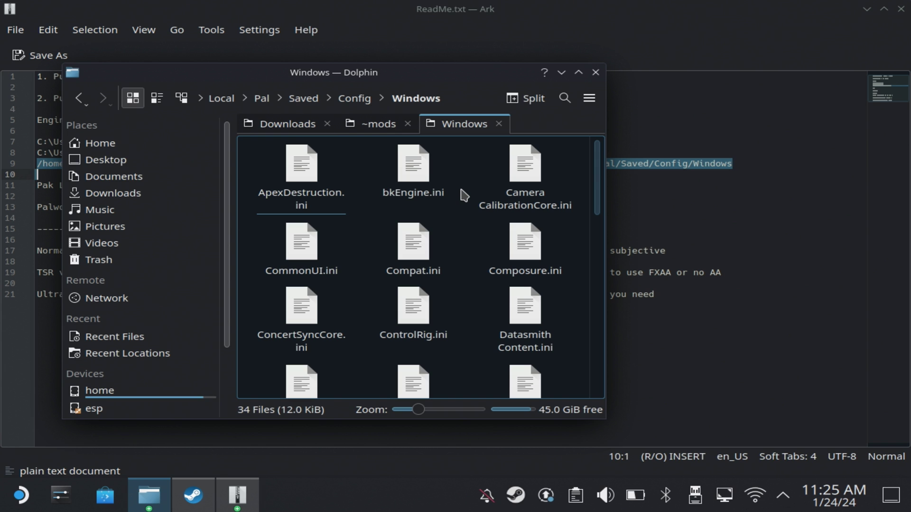
Step: Bring the mod archive forward and expand its Engine.ini presets to Normal Artstyle
{"action": "left_click_drag", "start_coordinate": [448, 75], "coordinate": [671, 73]}
{"action": "left_click", "coordinate": [237, 496]}
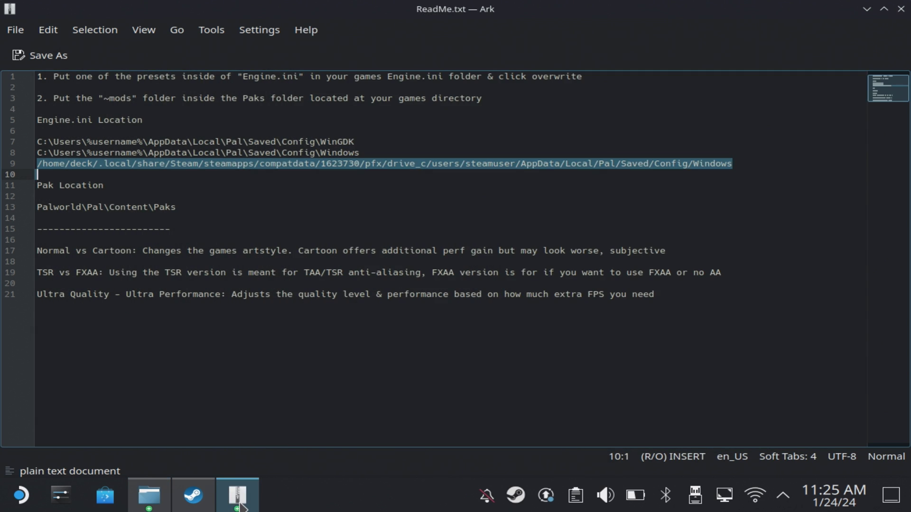
{"action": "left_click", "coordinate": [248, 502]}
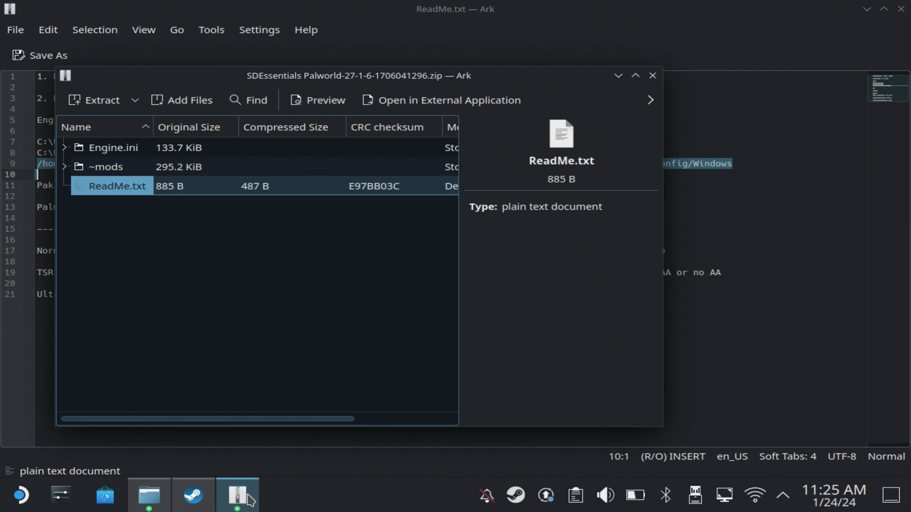
{"action": "left_click", "coordinate": [64, 148]}
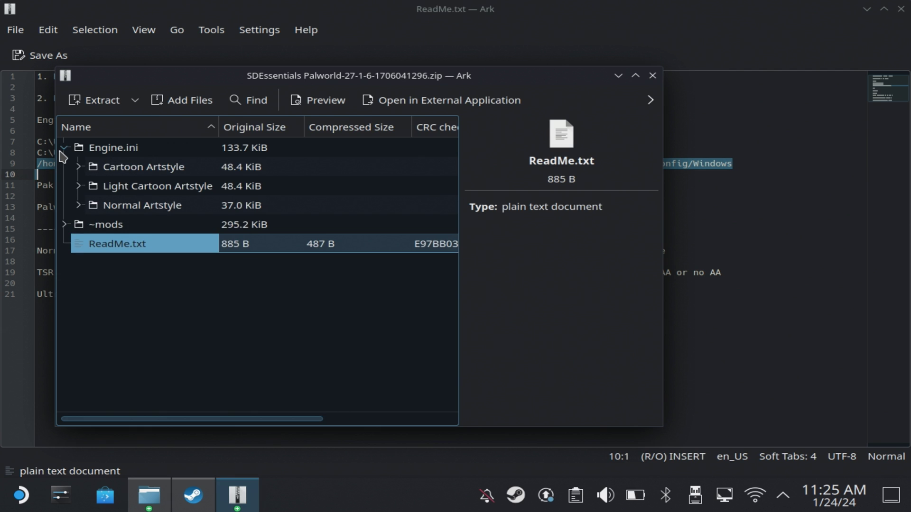
{"action": "left_click", "coordinate": [78, 167]}
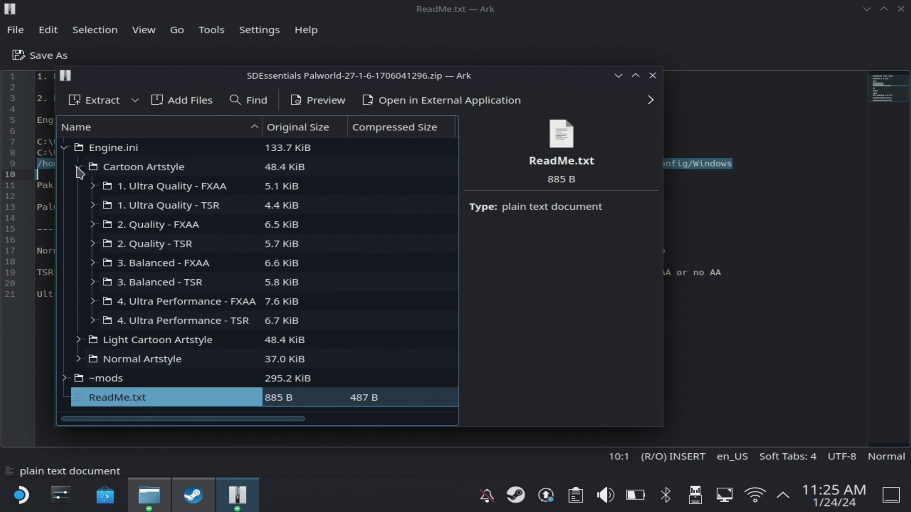
{"action": "left_click", "coordinate": [79, 168]}
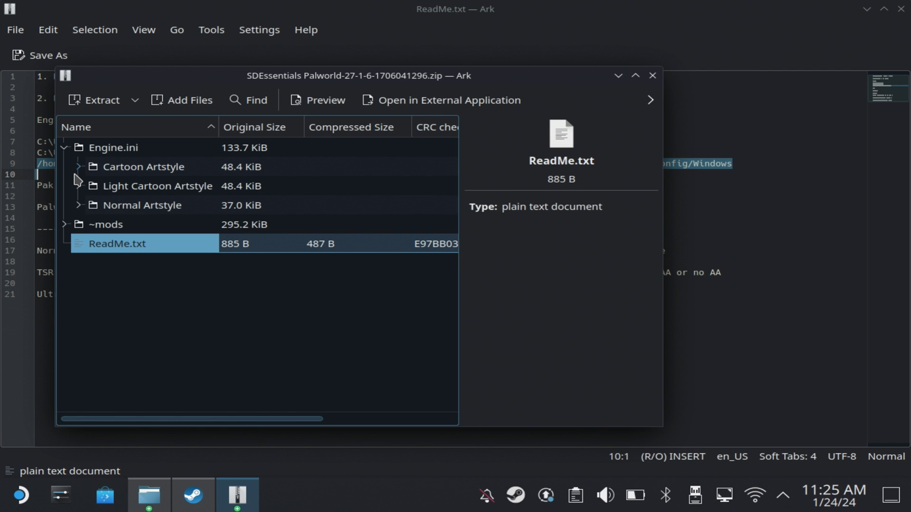
{"action": "left_click", "coordinate": [79, 206]}
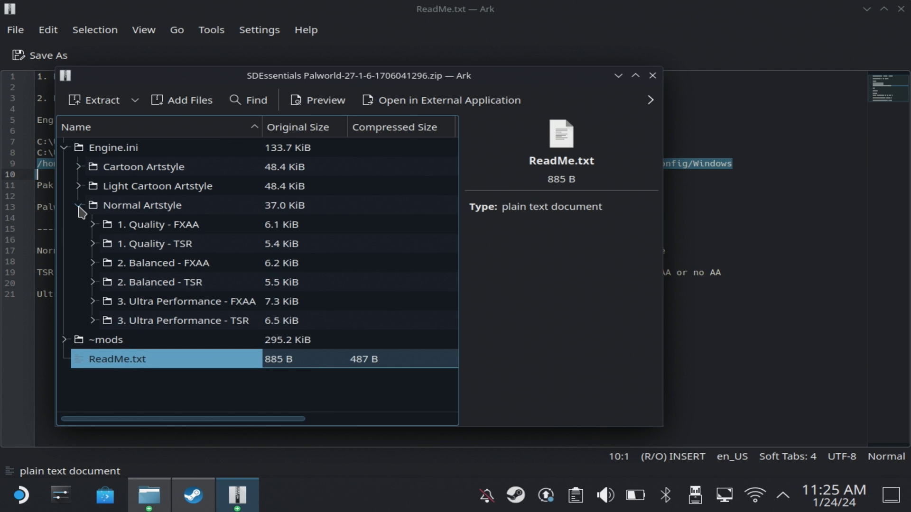
Step: Select Engine.ini under 2. Balanced - FXAA, and move the Downloads window aside
{"action": "left_click", "coordinate": [93, 263]}
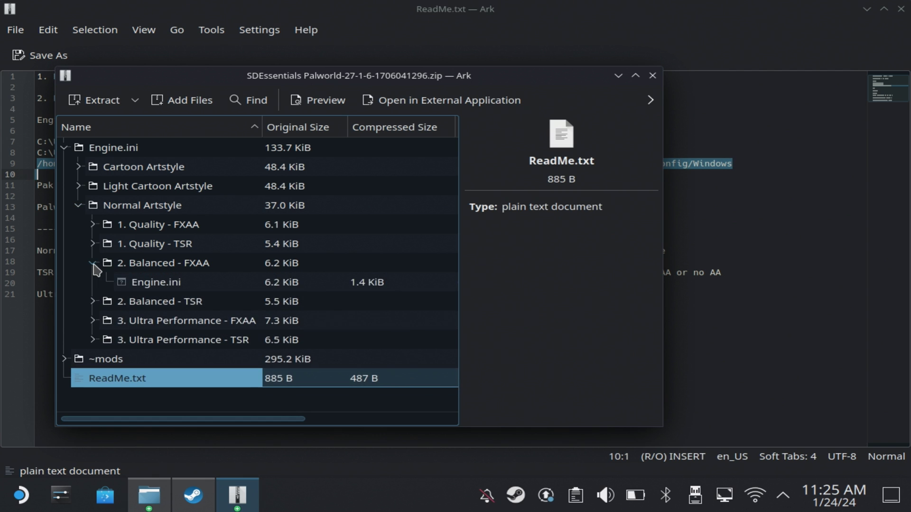
{"action": "left_click", "coordinate": [171, 283]}
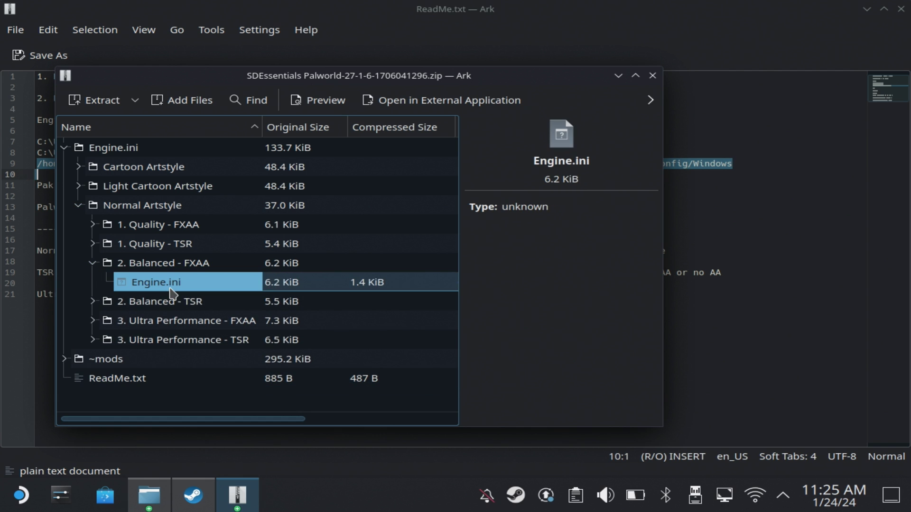
{"action": "left_click", "coordinate": [144, 507]}
{"action": "left_click_drag", "start_coordinate": [382, 59], "coordinate": [726, 99]}
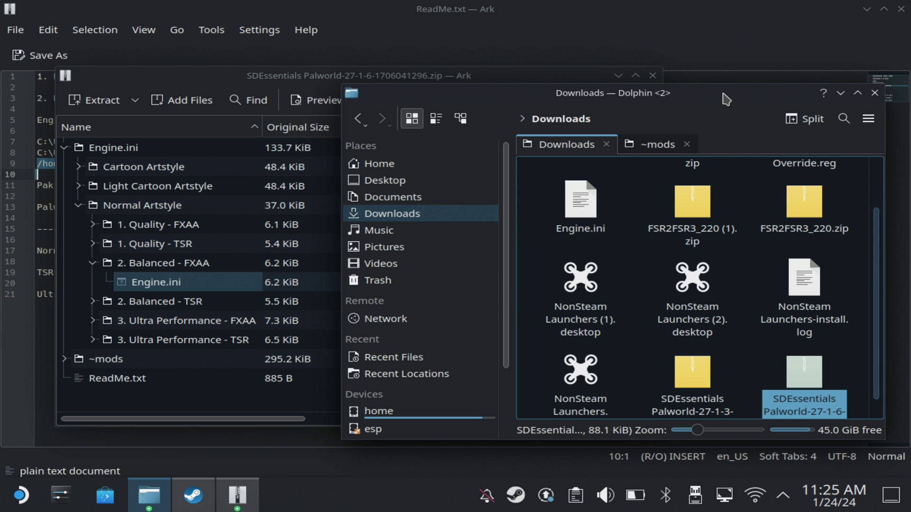
Step: Inspect the bkEngine.ini backup, then replace Config/Windows Engine.ini with the Balanced - FXAA preset
{"action": "left_click", "coordinate": [874, 93]}
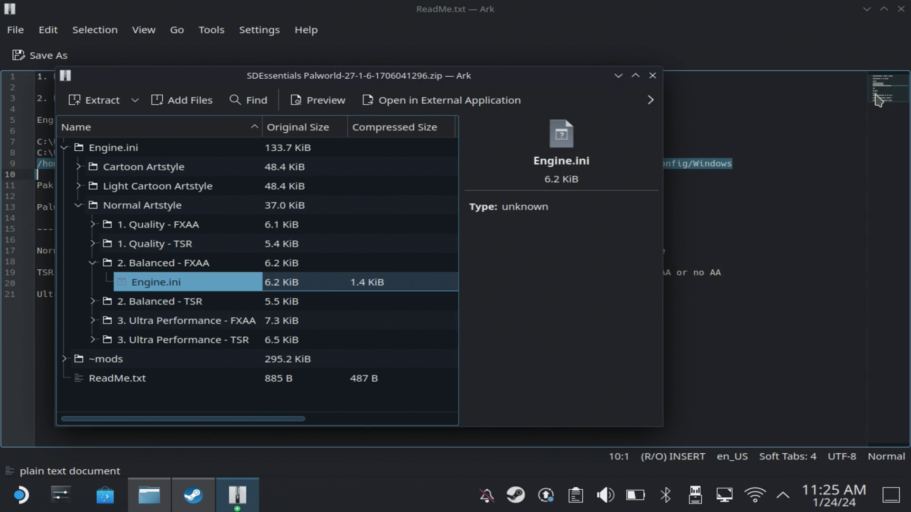
{"action": "left_click", "coordinate": [141, 500]}
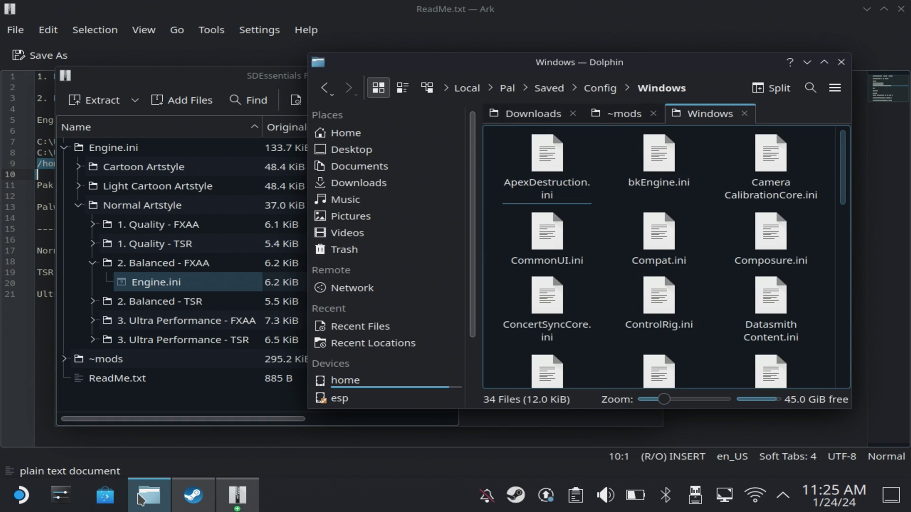
{"action": "double_click", "coordinate": [659, 183]}
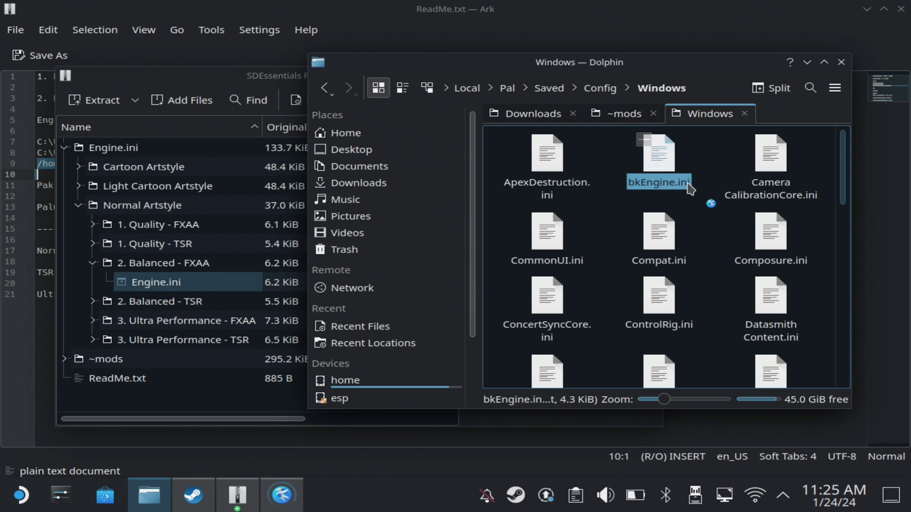
{"action": "left_click", "coordinate": [674, 85]}
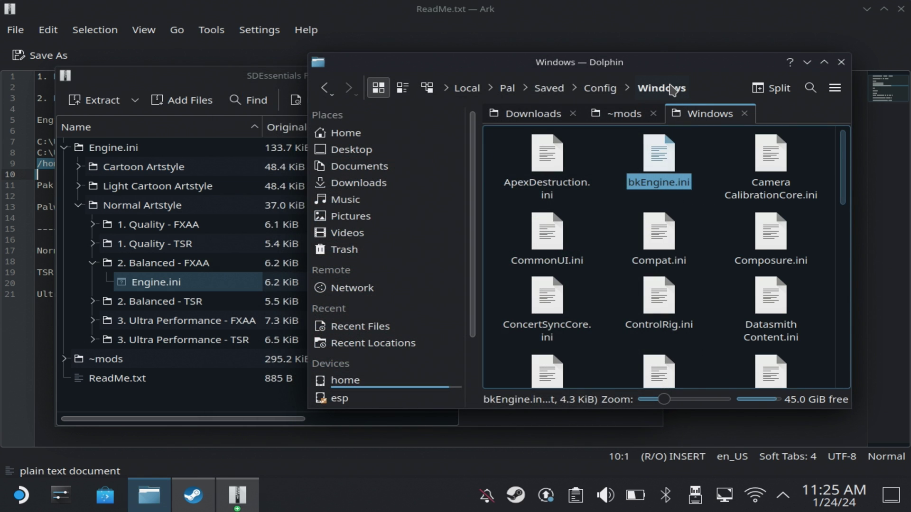
{"action": "left_click_drag", "start_coordinate": [173, 287], "coordinate": [737, 296]}
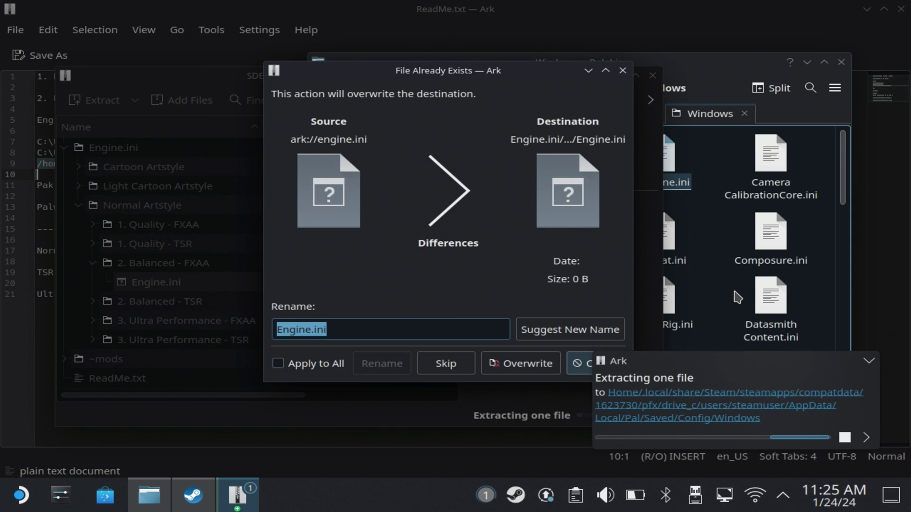
{"action": "left_click", "coordinate": [516, 369]}
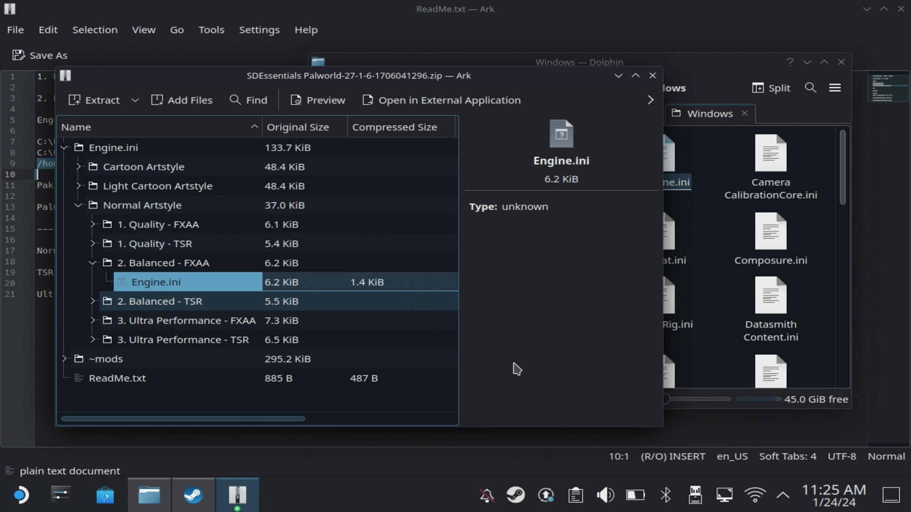
Step: Choose Log Out from the launcher's leave options and confirm it with OK
{"action": "left_click", "coordinate": [22, 496]}
{"action": "left_click", "coordinate": [511, 463]}
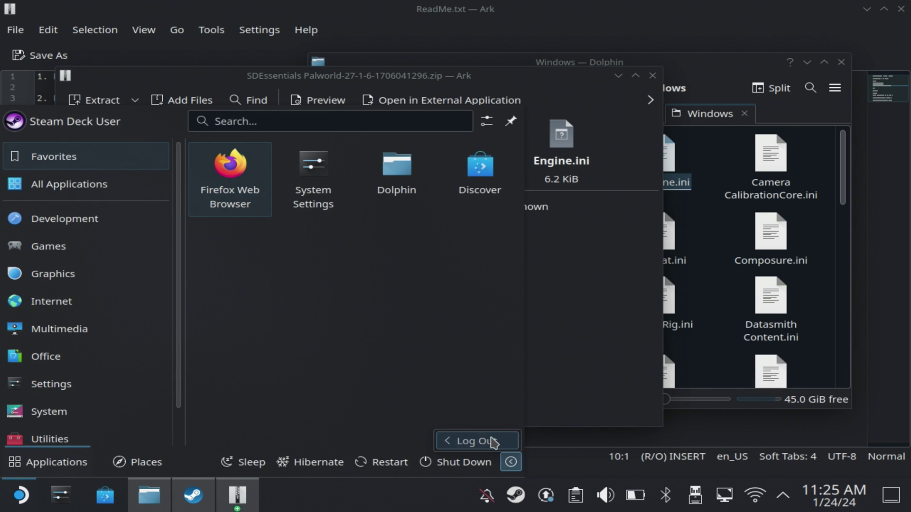
{"action": "left_click", "coordinate": [489, 441]}
{"action": "left_click", "coordinate": [406, 413]}
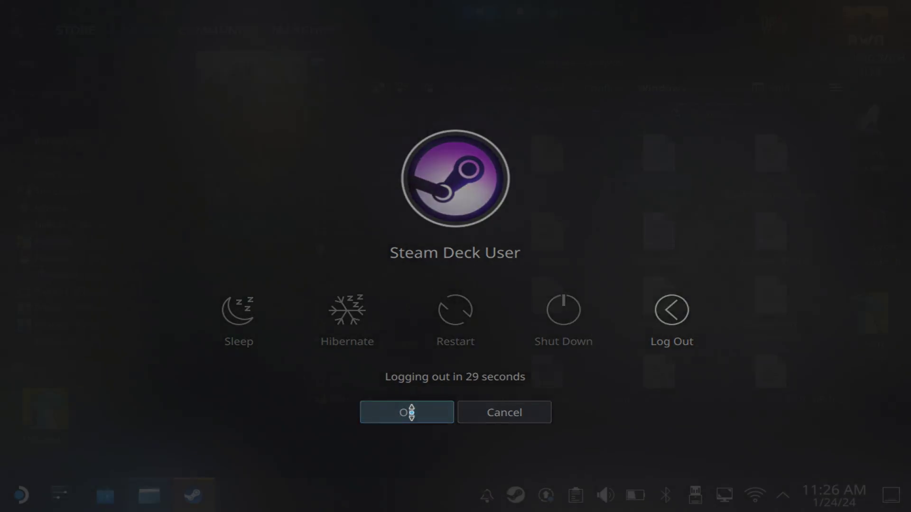